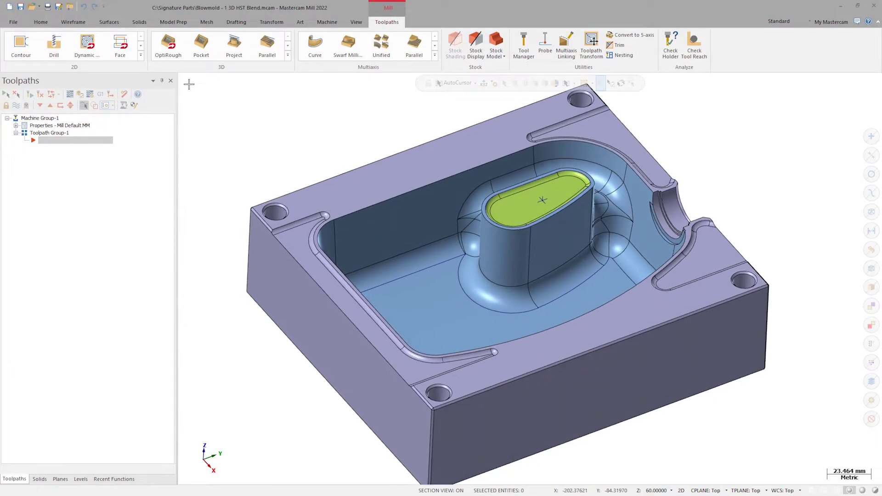
scroll(524, 177, up, 1)
scroll(524, 177, up, 2)
scroll(523, 177, up, 1)
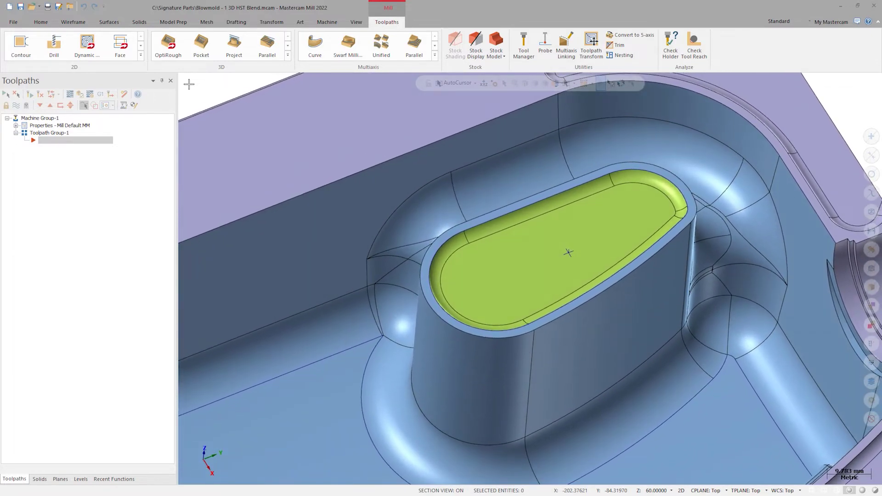
Step: Create a Blend toolpath on the pill-top floor face and fillet with stock values reset to zero
click(290, 58)
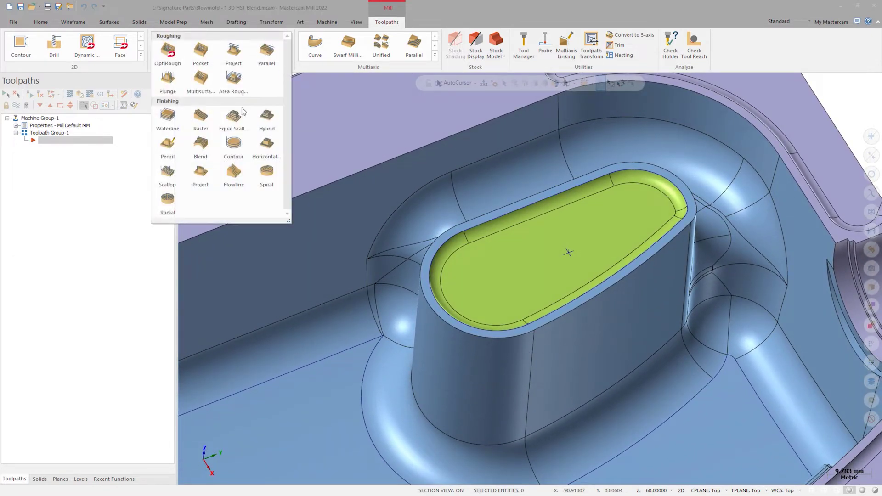
click(197, 142)
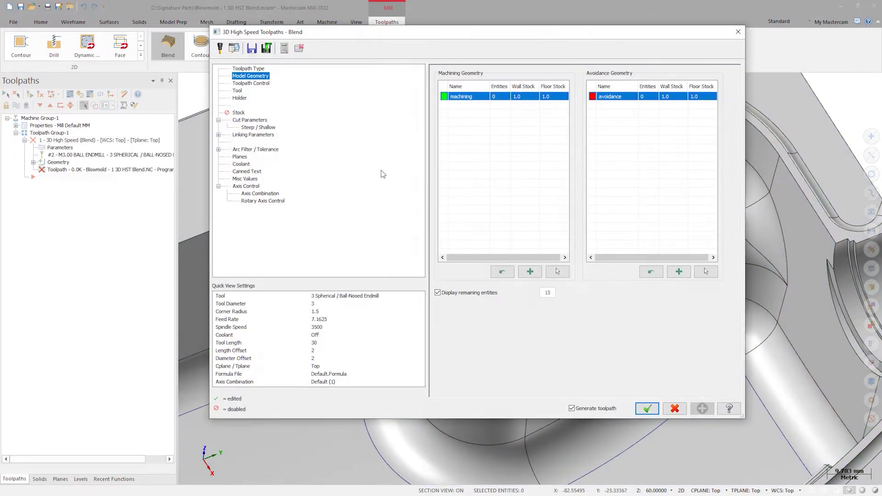
click(558, 272)
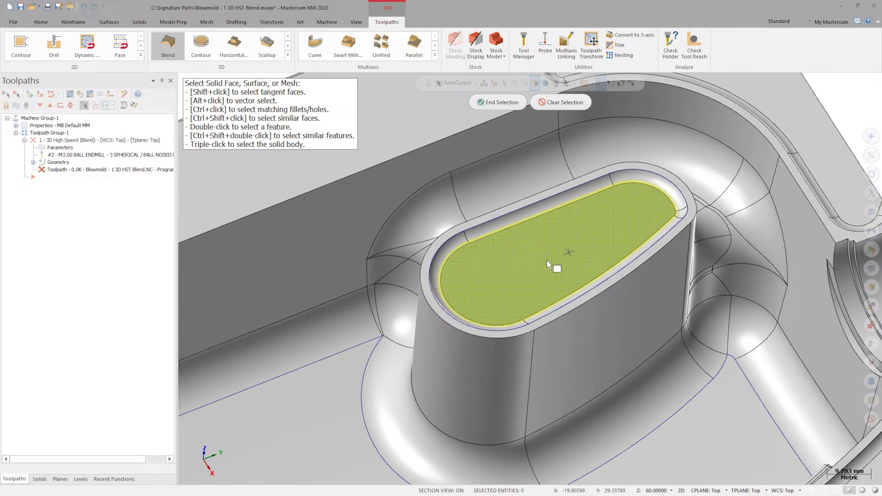
double_click(546, 260)
click(509, 103)
click(503, 271)
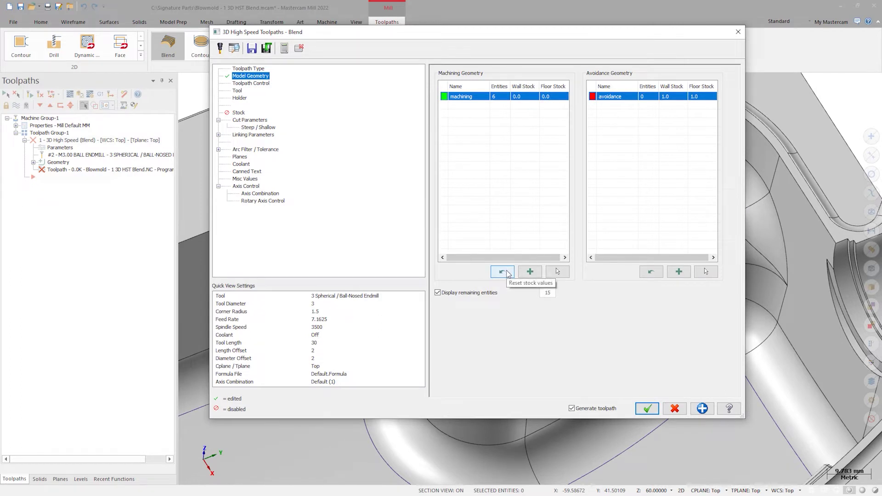
Step: Chain the pill-floor edge loop and a second curve as the blend's two guide curves
click(269, 85)
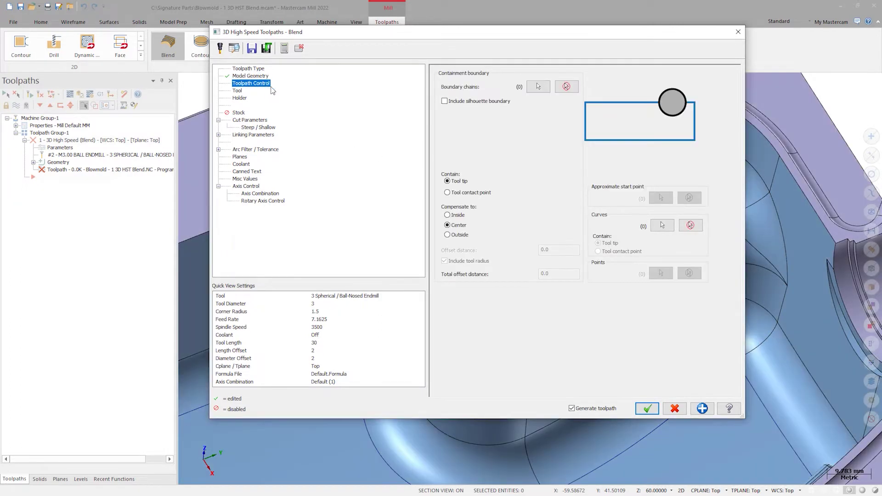
click(661, 221)
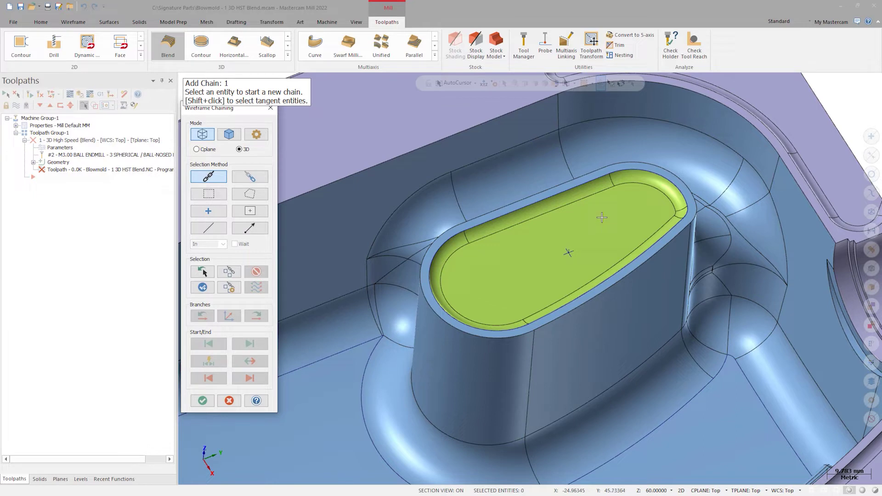
click(606, 179)
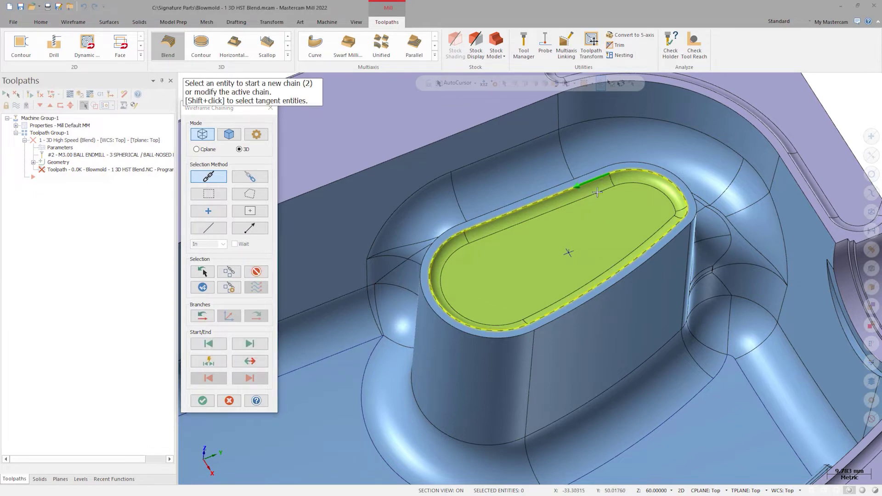
click(567, 251)
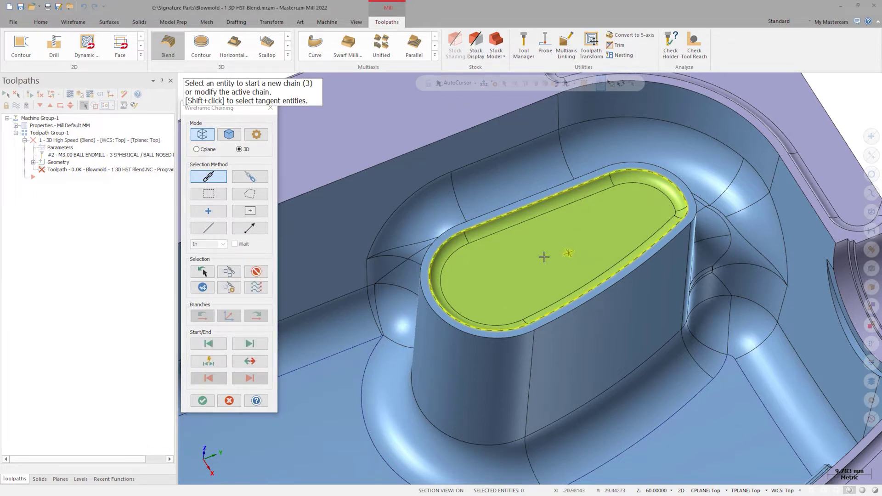
click(201, 400)
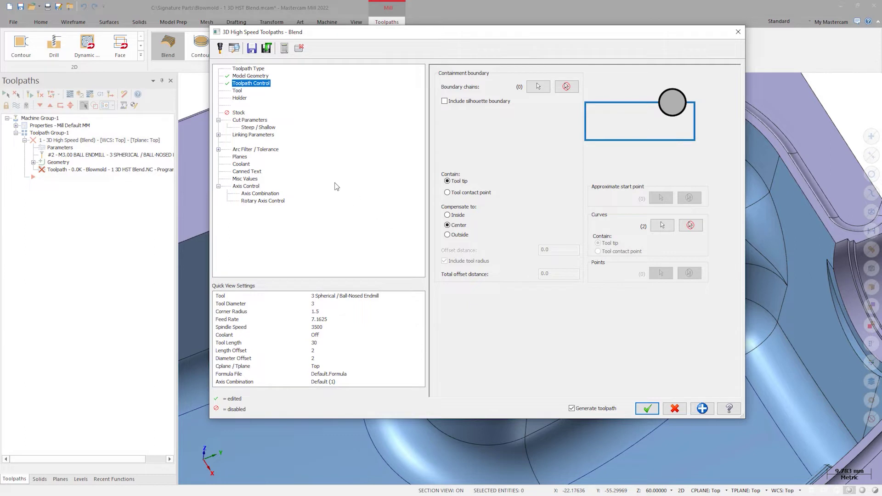
Step: Set stepover 1.0, 3D projection and blend distance 0.5 in Cut Parameters
click(256, 122)
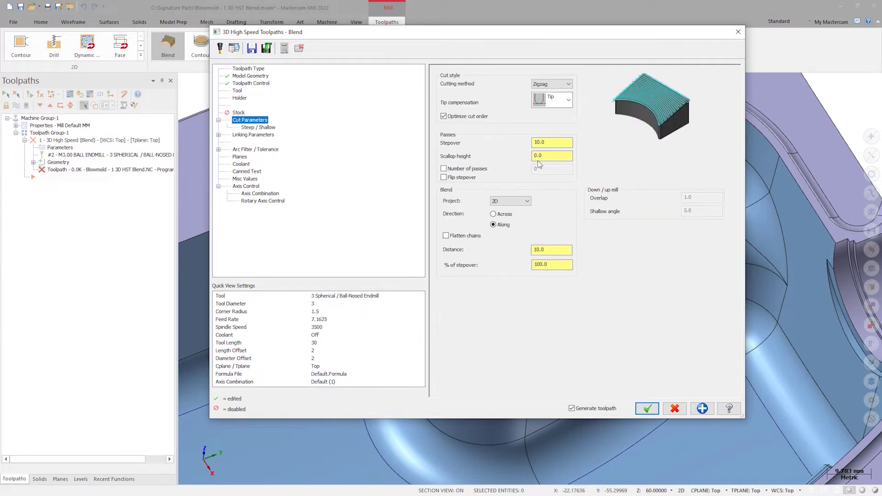
drag(559, 143, 524, 145)
text(1)
key(Tab)
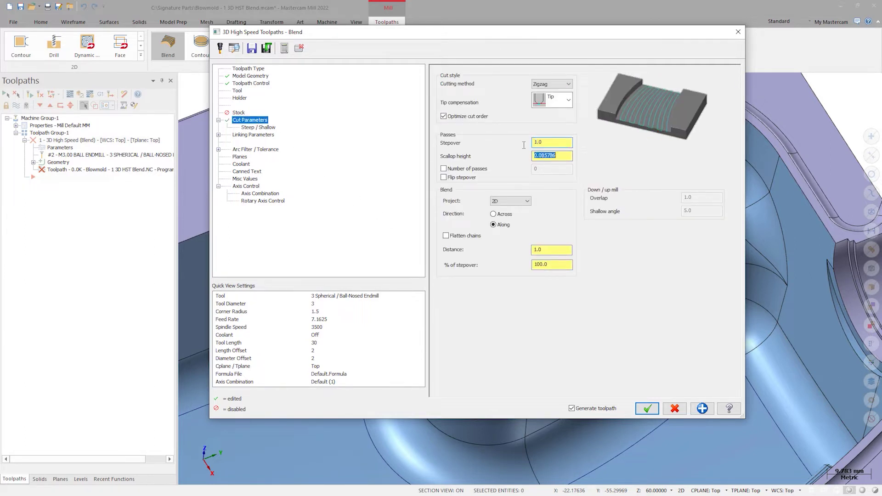
click(527, 202)
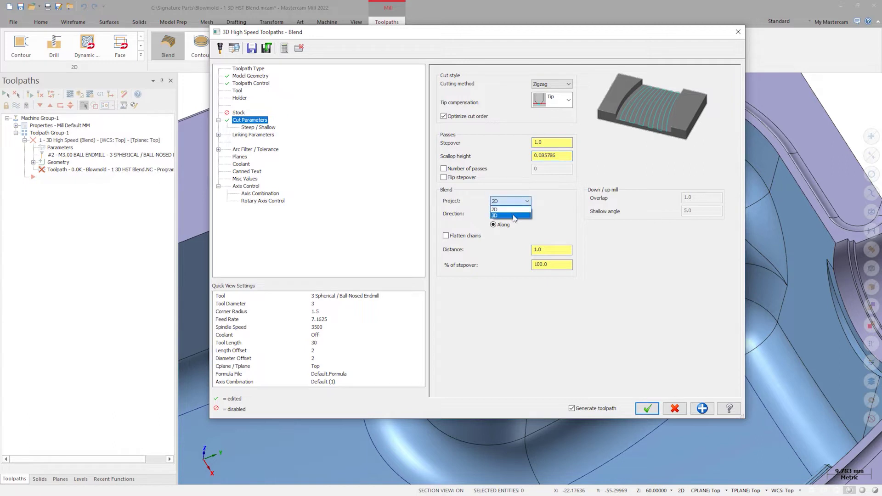
click(513, 218)
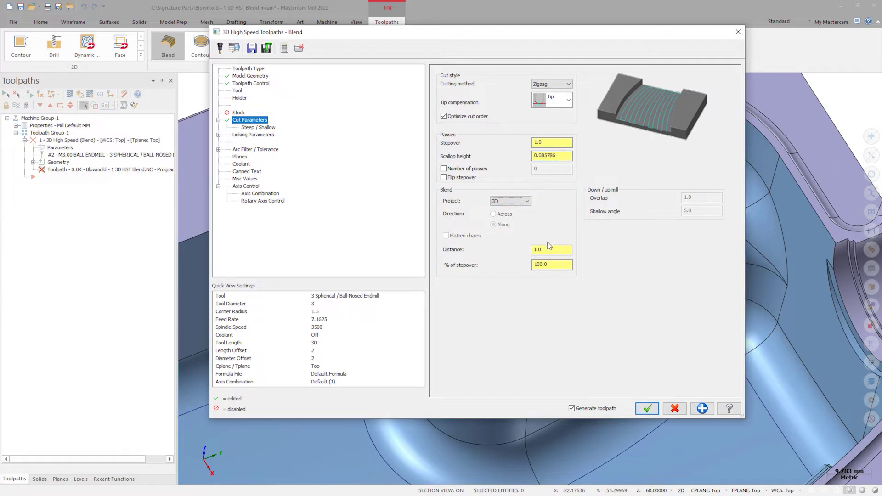
drag(546, 251, 521, 251)
Step: Turn off optimized cut order and make the cutting method One Way
click(483, 116)
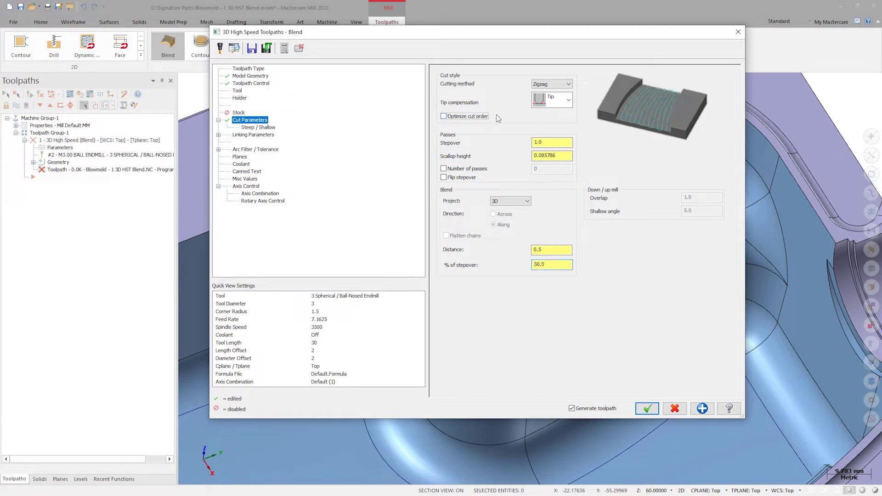
click(565, 84)
click(564, 101)
click(262, 134)
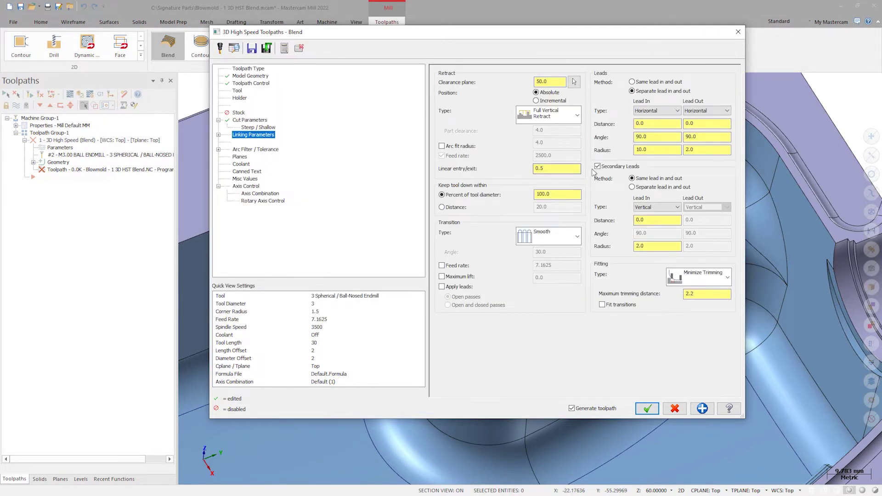
Step: Use the same vertical lead in and out with 2.0 radius, no secondary leads, and generate the toolpath
click(598, 167)
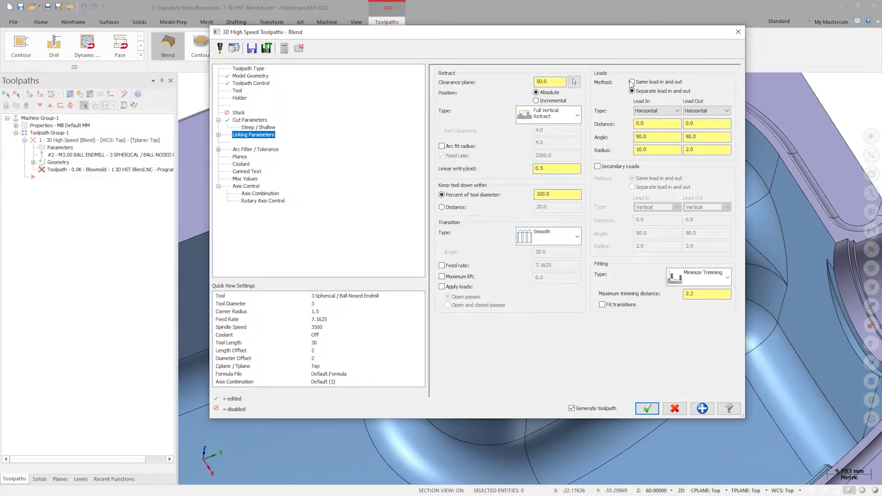
click(632, 83)
click(659, 111)
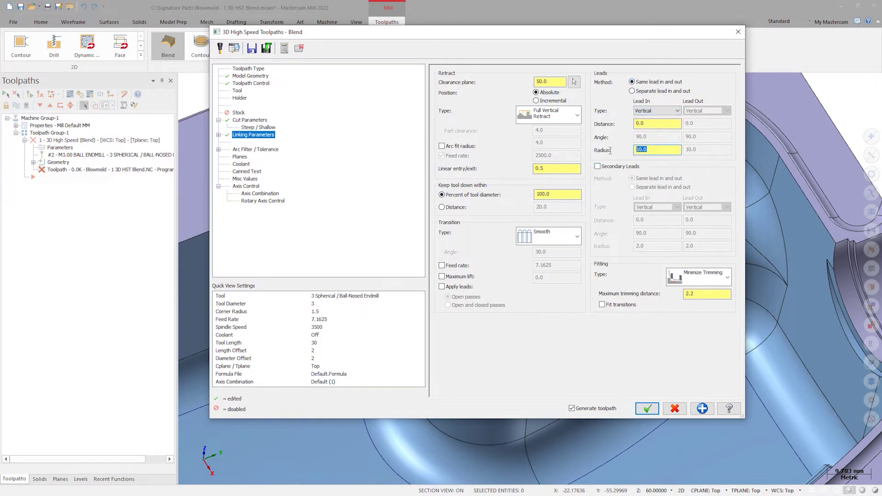
text(2)
key(Tab)
click(657, 409)
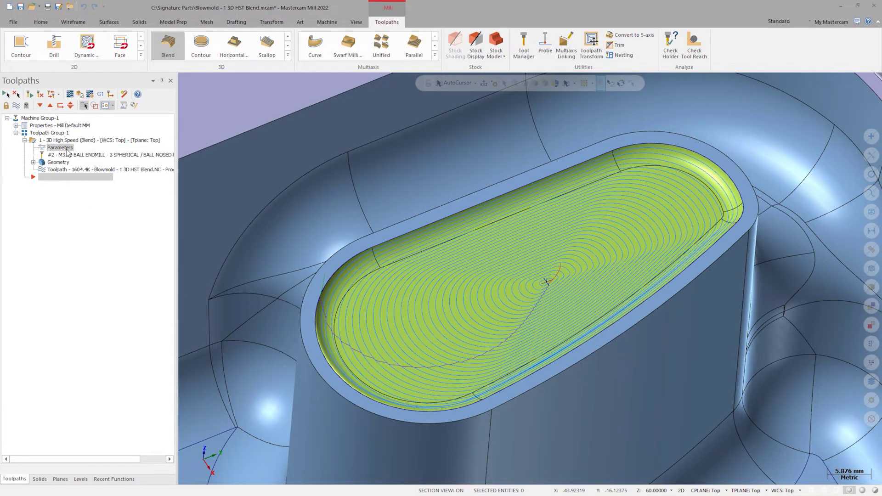
Step: Reopen the Blend operation's parameters from the operations tree
click(62, 148)
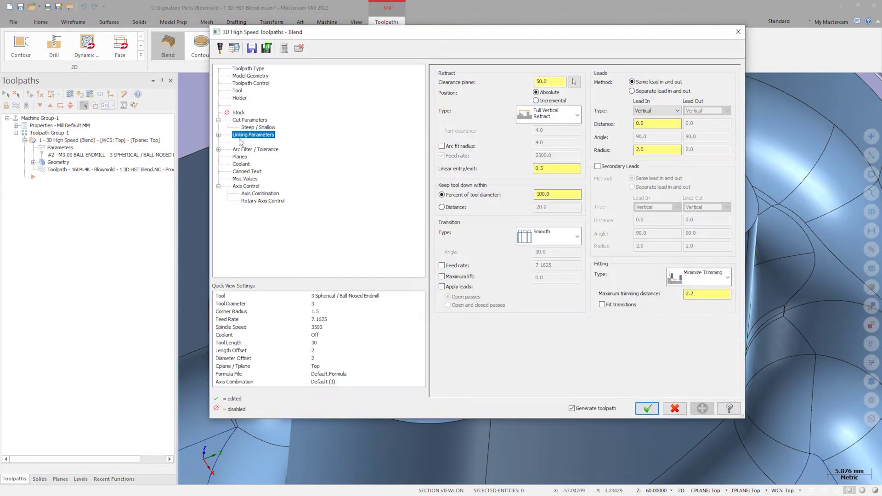
Step: Change the cutting method to Spiral and regenerate the Blend toolpath
click(255, 121)
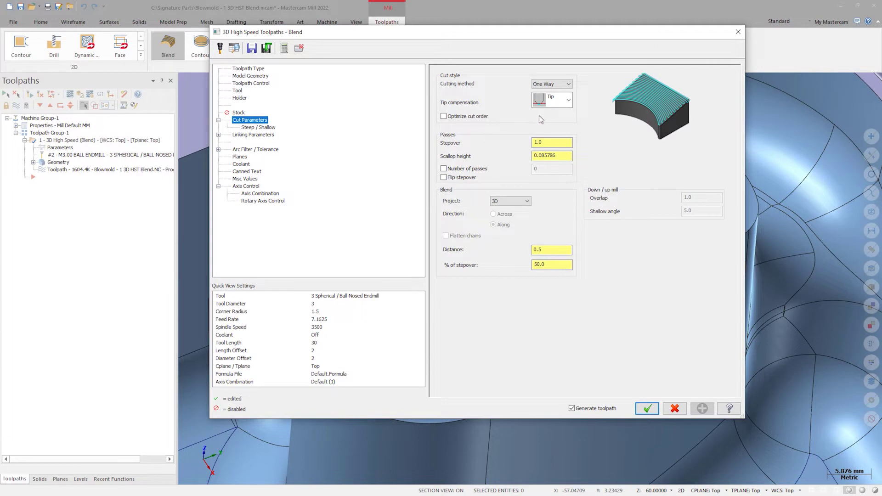
click(556, 87)
click(549, 128)
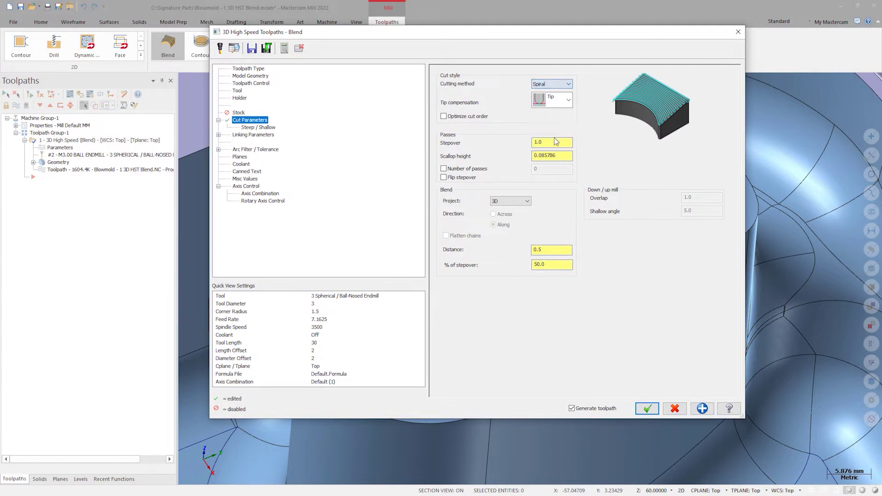
click(647, 409)
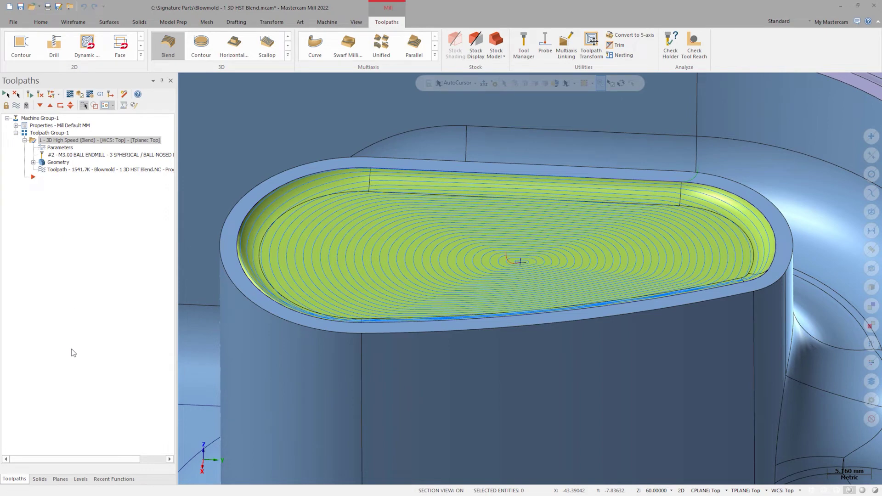
Step: Make level 22 Adjusted Blowmold visible and current, hide level 20, and hide the first toolpath's display
click(81, 479)
click(38, 140)
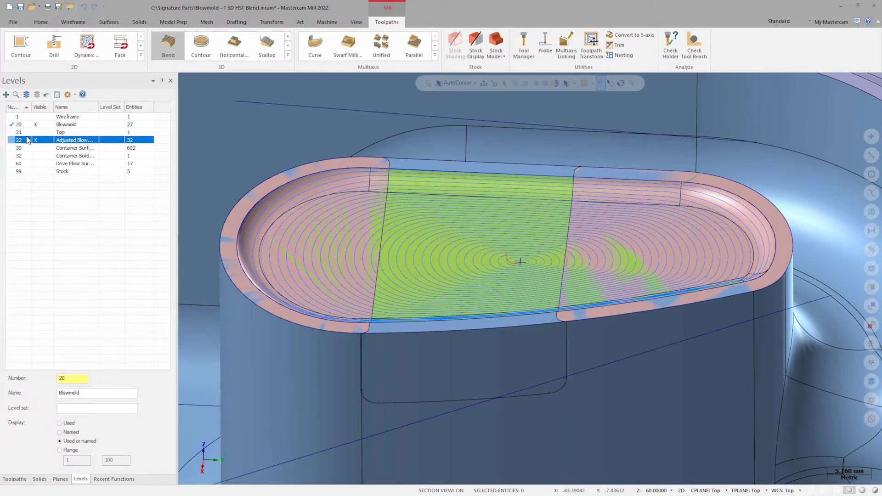
click(15, 140)
click(36, 124)
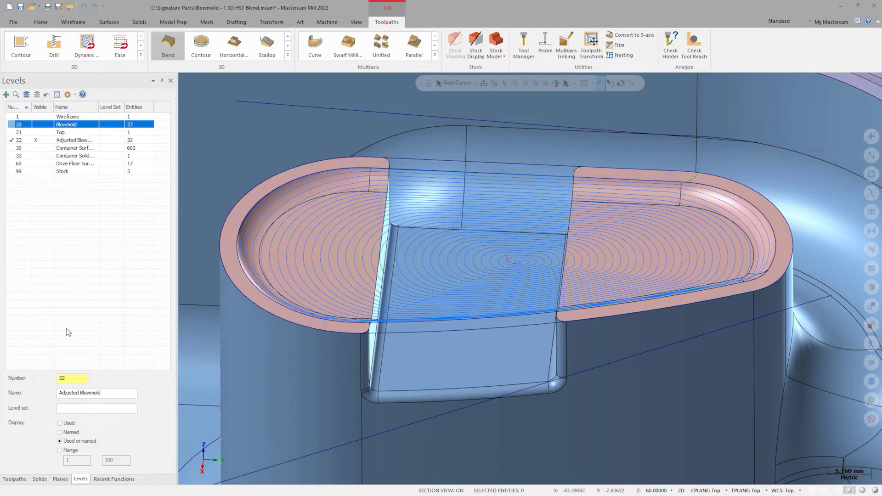
click(13, 480)
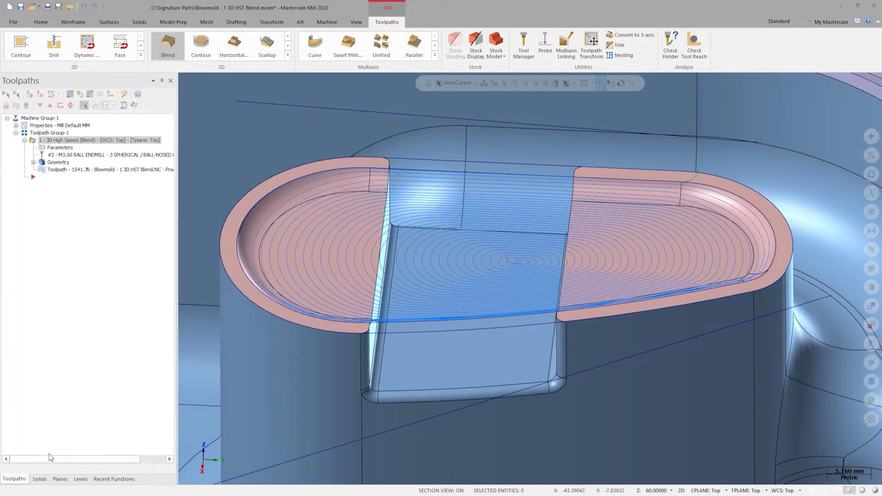
click(15, 104)
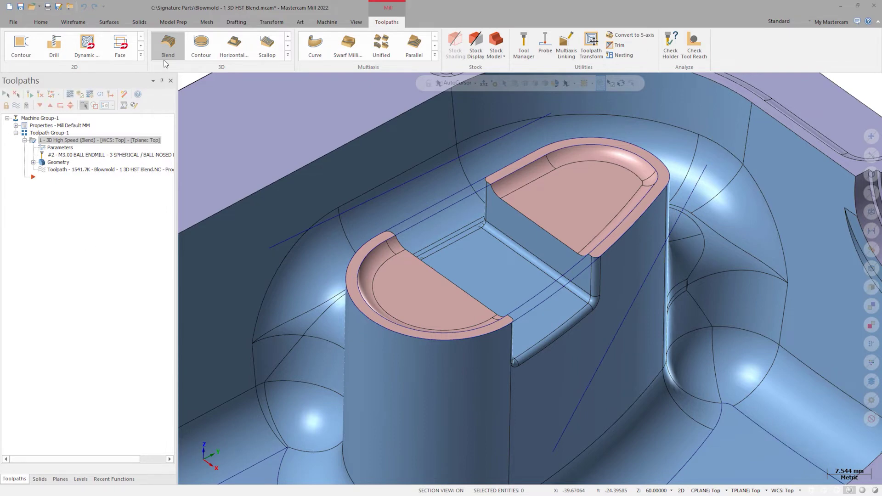
Step: Create a second Blend toolpath using both half-round pocket floors as machining geometry
click(167, 46)
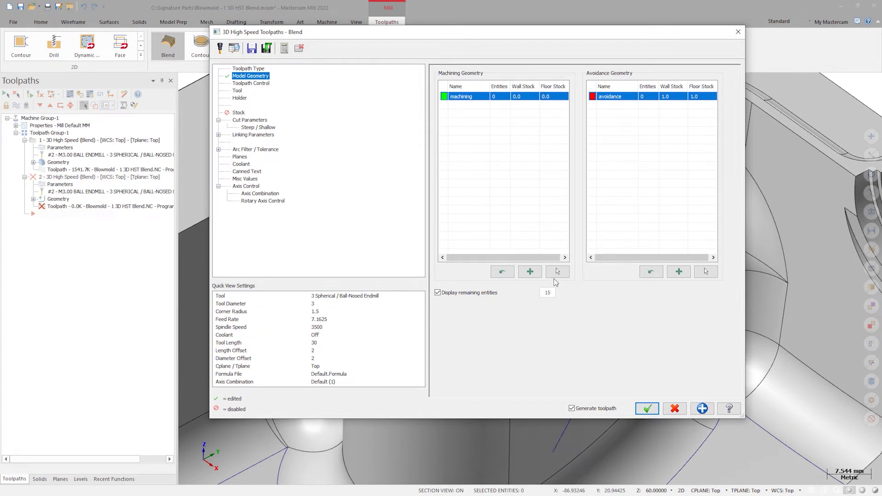
click(559, 273)
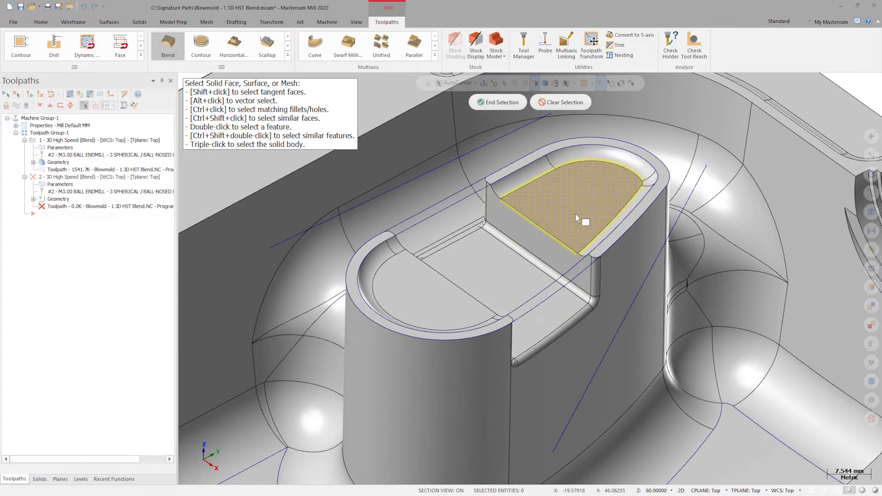
double_click(576, 214)
click(425, 297)
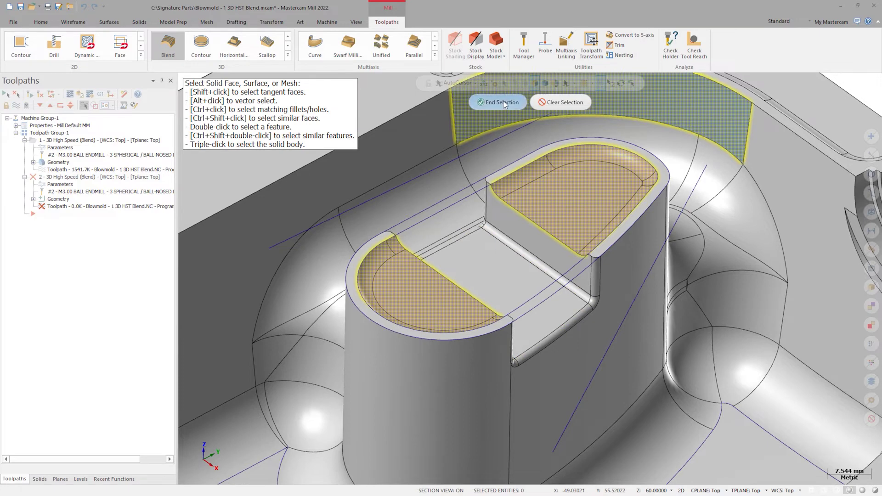
click(502, 101)
Step: Chain the two straight guide lines as the second blend's curves
click(251, 83)
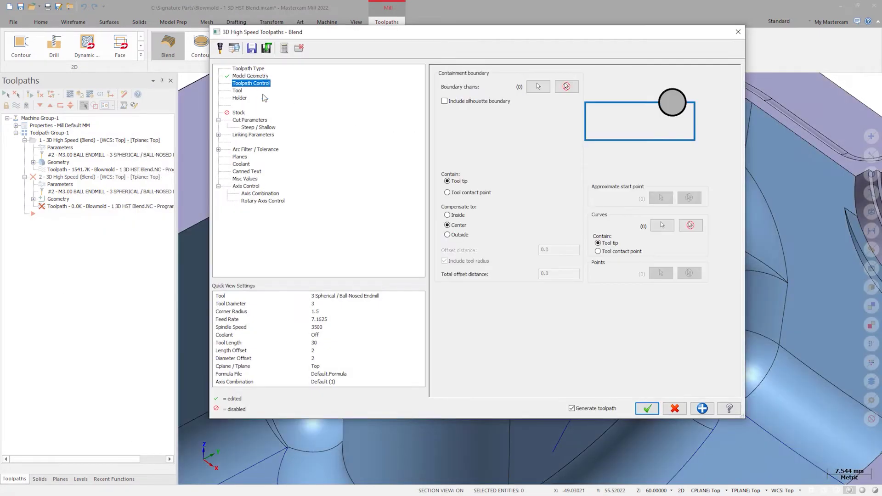
click(662, 227)
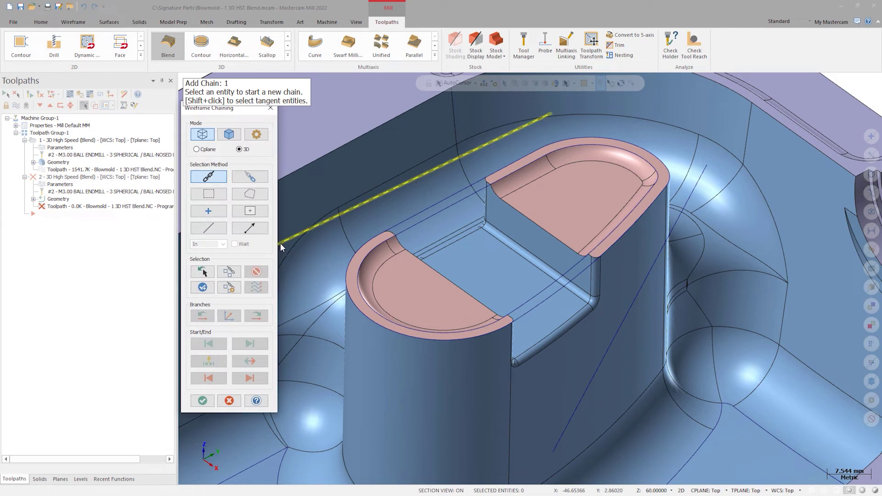
click(554, 447)
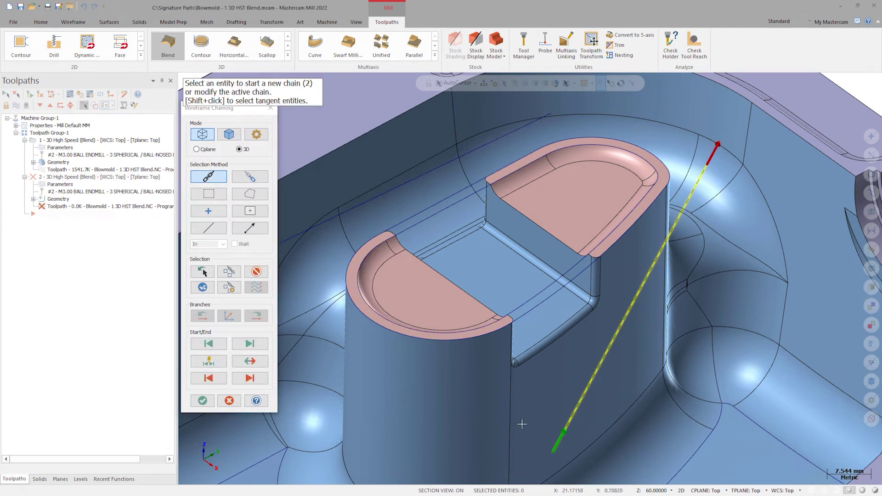
middle_drag(522, 424, 299, 251)
click(304, 250)
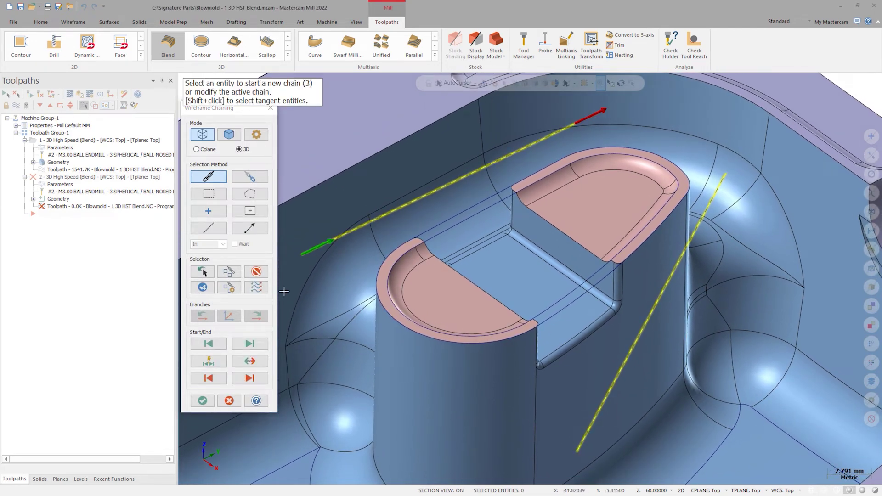
click(201, 400)
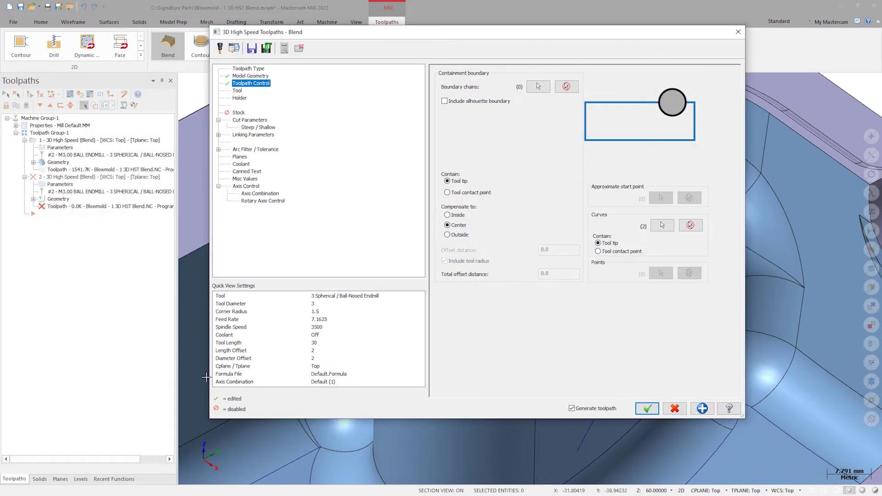
Step: Include the silhouette boundary, trying tool-contact containment before settling on tool tip
click(455, 102)
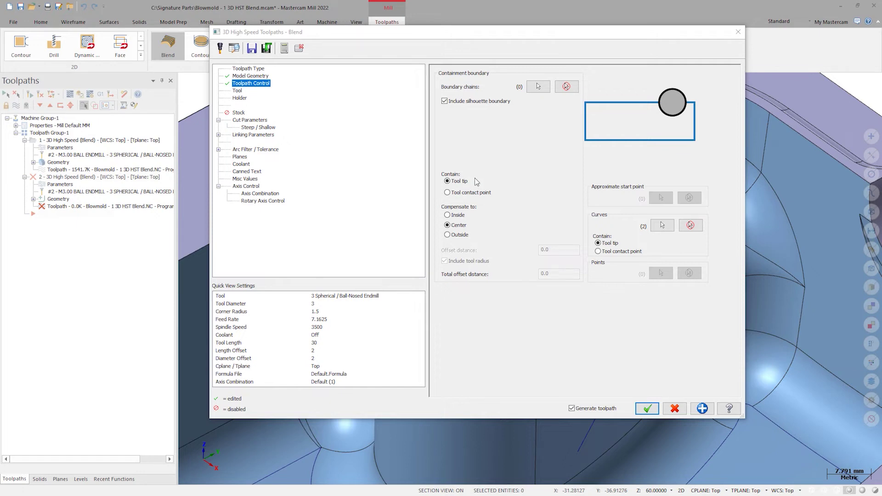
click(448, 194)
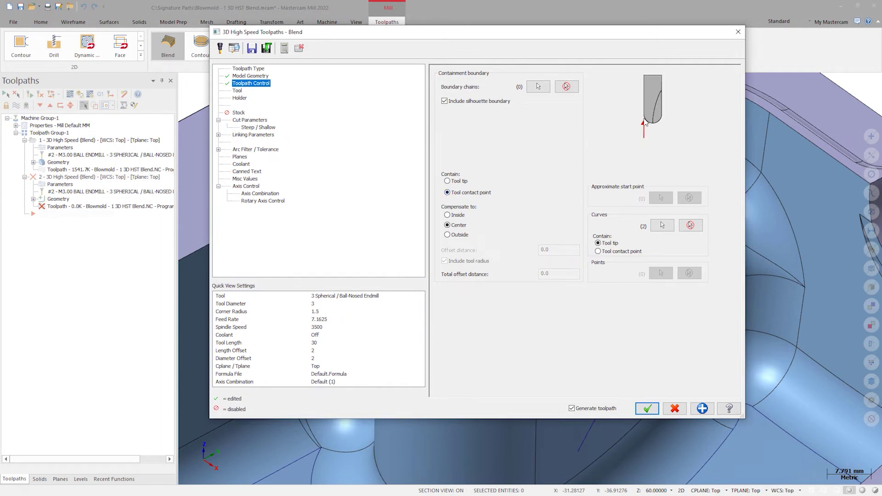
click(448, 181)
Step: Set Cutting method One Way and Project 2D on Cut Parameters, then generate the toolpath
click(267, 119)
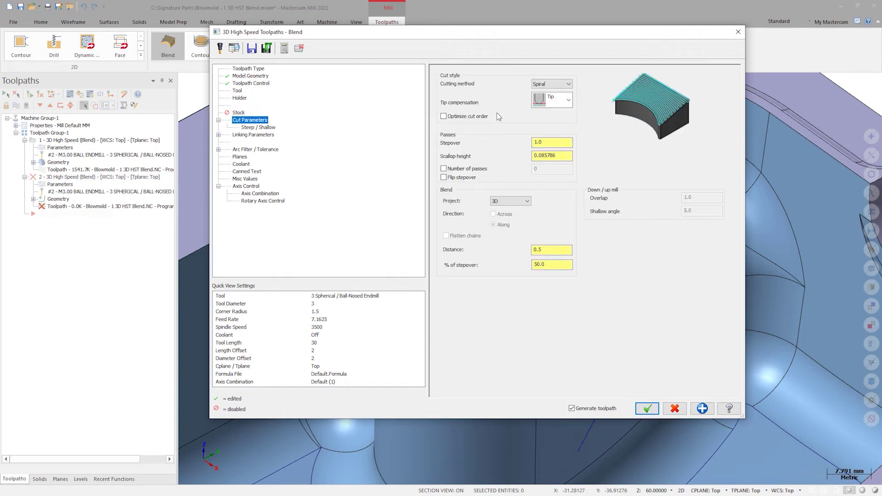
click(551, 85)
click(551, 94)
click(507, 201)
click(511, 212)
click(647, 408)
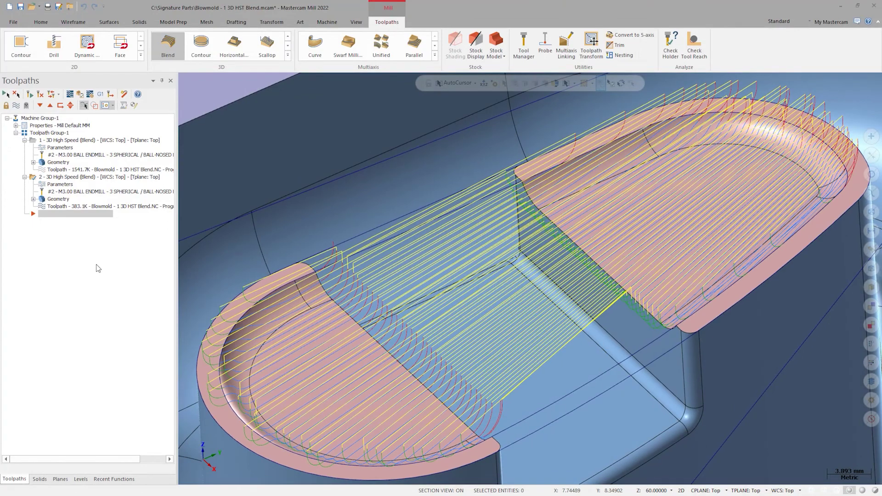
Step: Enable Optimize cut order in operation 2's Cut Parameters and regenerate it
click(61, 185)
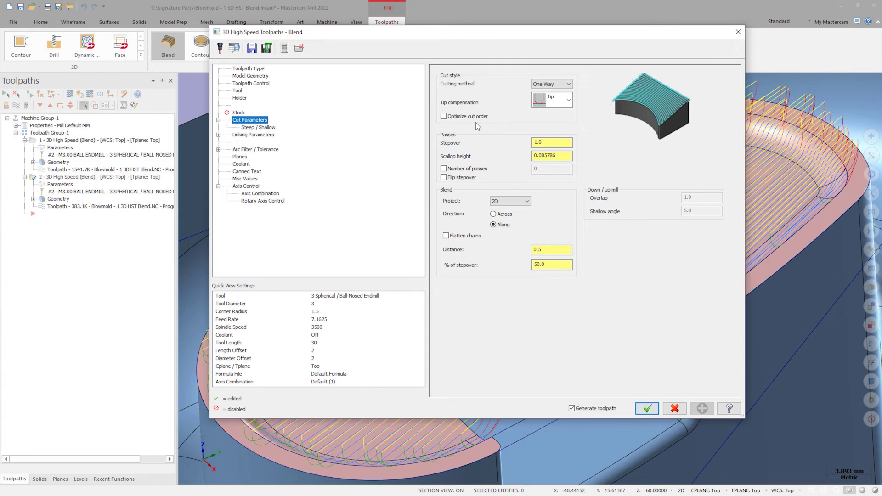
click(443, 117)
click(647, 408)
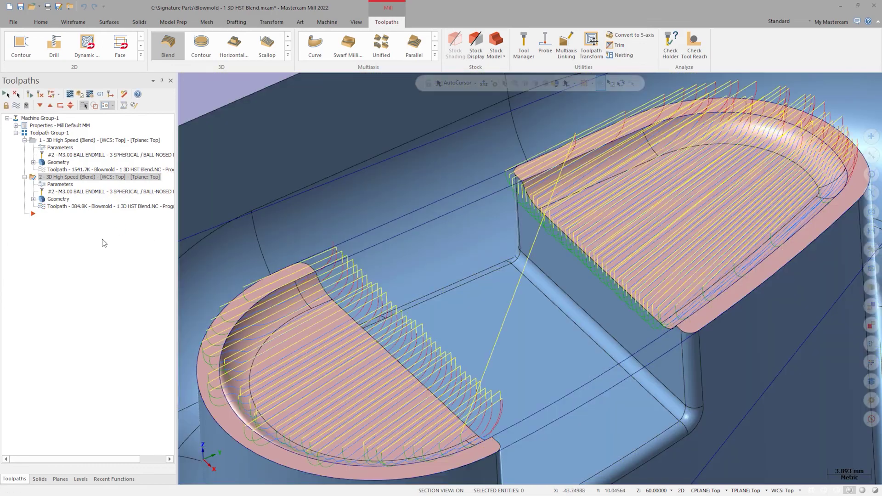